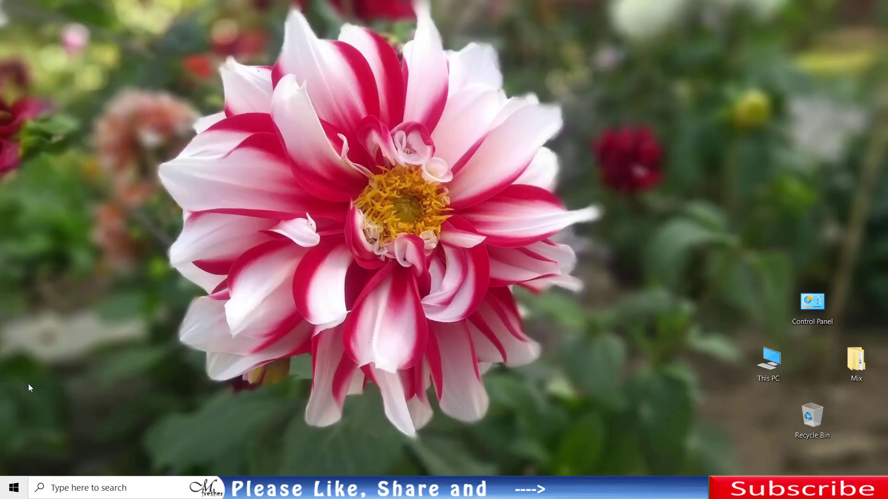
# Find Excel 2013 through Start search, launch it, and create a blank workbook
pyautogui.click(14, 489)
pyautogui.write('excel')
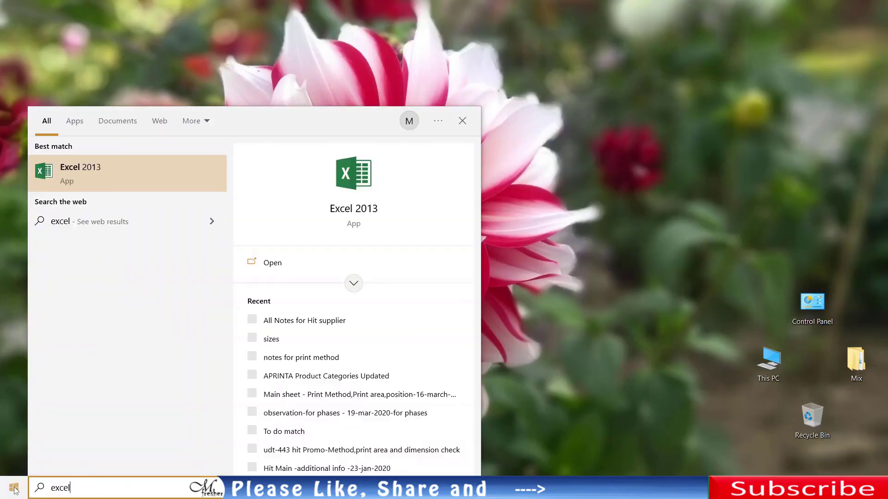
pyautogui.click(114, 175)
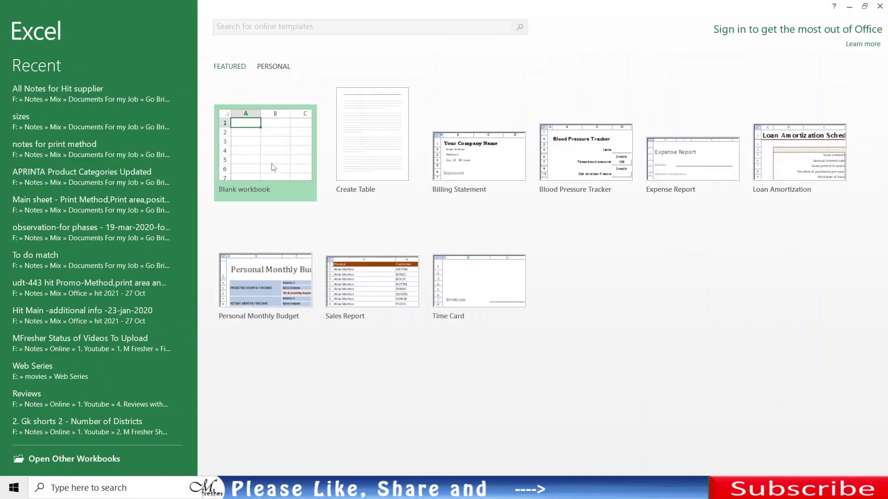
pyautogui.click(273, 168)
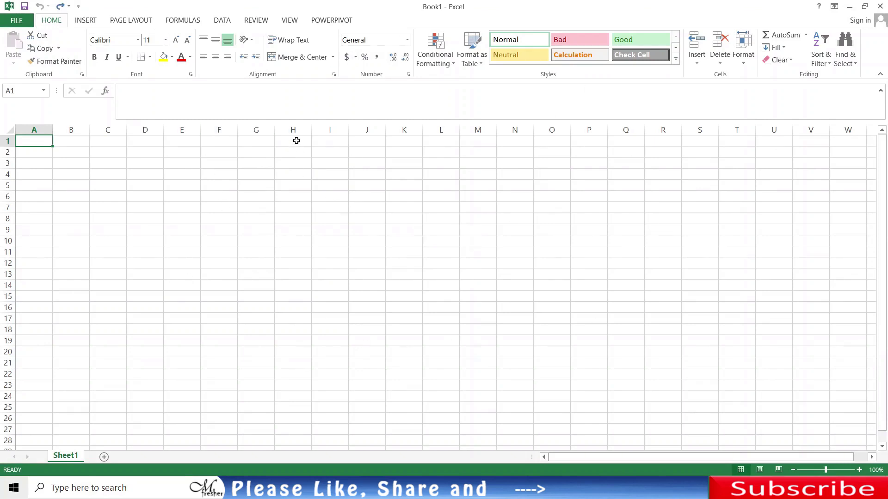
# Enter 'Microsoft Excel' in cell H1 and reselect H1
pyautogui.click(296, 141)
pyautogui.write('Micr')
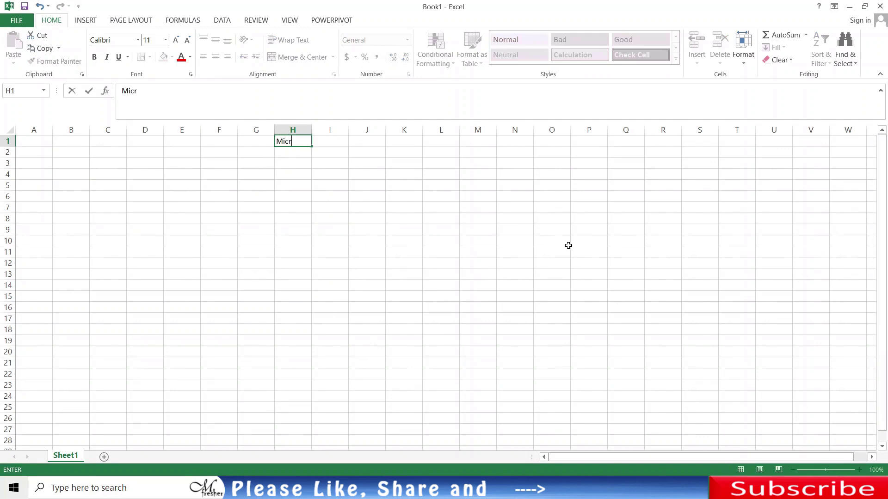
pyautogui.write('osoft Excel')
pyautogui.press('Return')
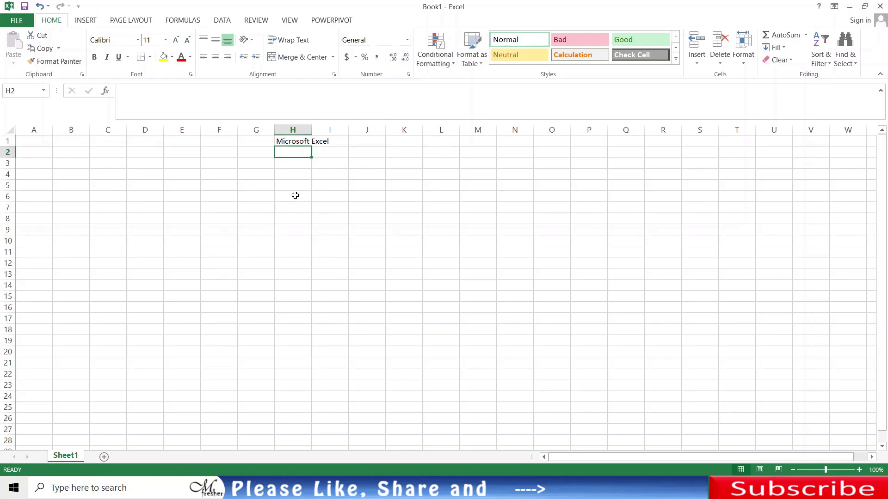
pyautogui.click(295, 141)
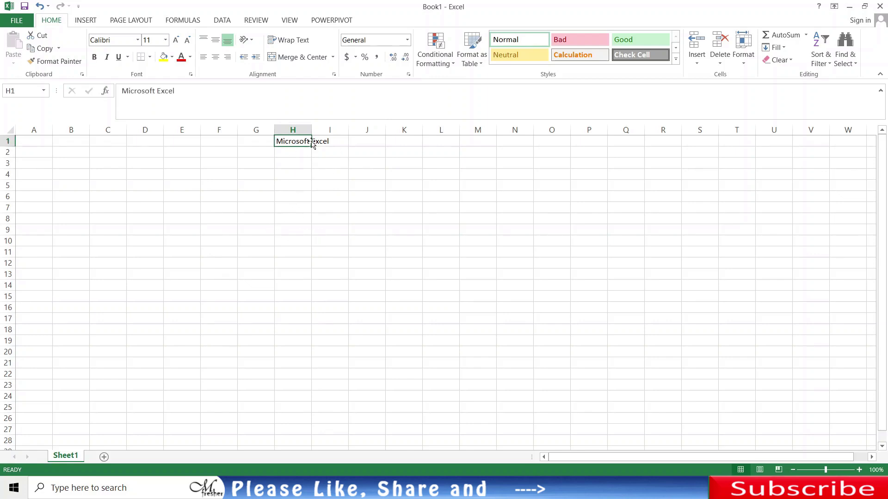
# Autofit column H so 'Microsoft Excel' fits within it
pyautogui.moveTo(311, 130); pyautogui.dragTo(311, 130)
pyautogui.doubleClick(311, 130)
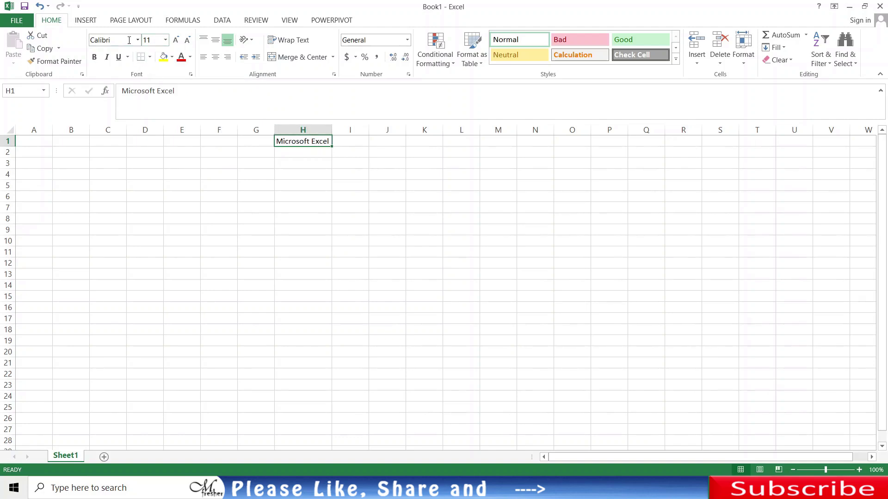
# Set the H1 text to font size 72 from the Font Size list
pyautogui.click(165, 40)
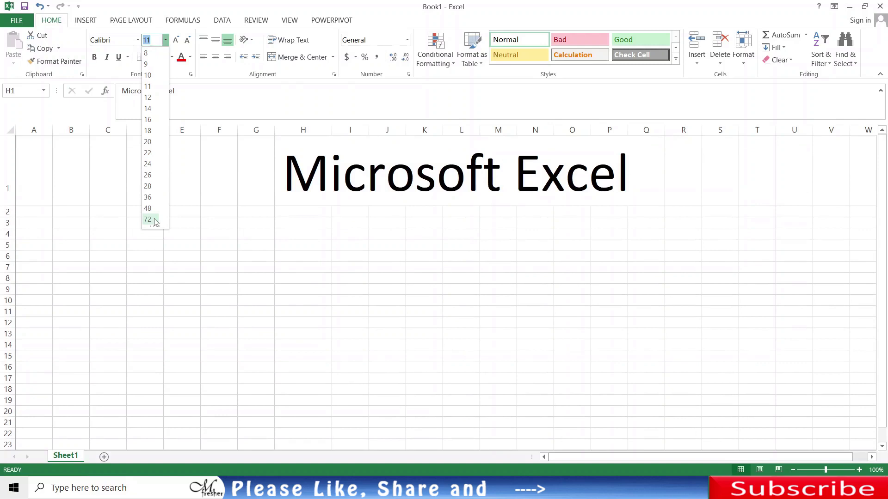
pyautogui.click(148, 220)
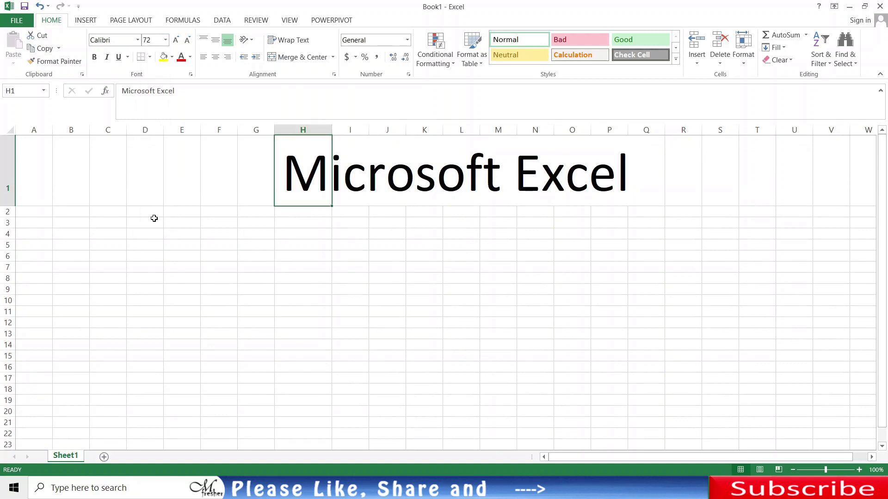
pyautogui.click(240, 255)
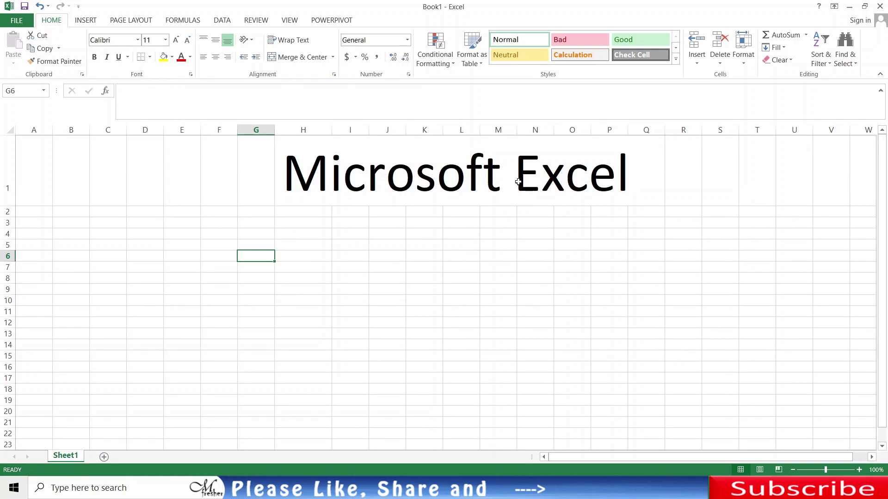
# Set the H1 text to 100 point and widen column H to fit
pyautogui.click(304, 177)
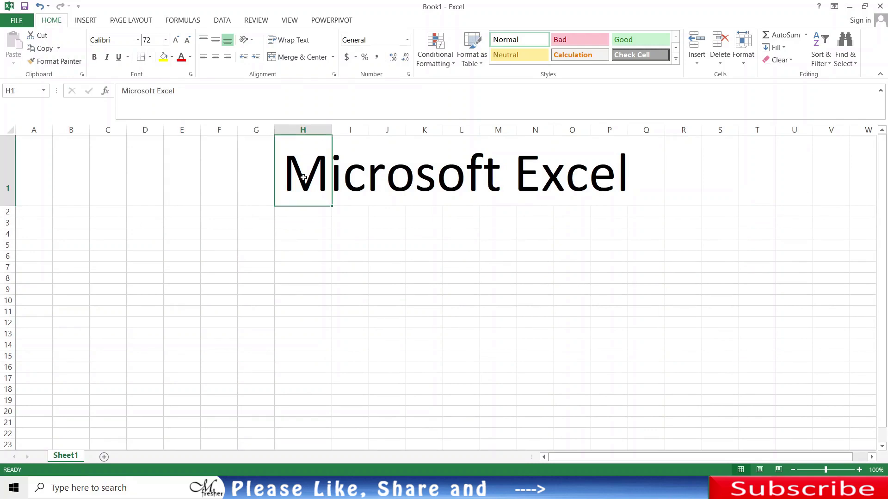
pyautogui.doubleClick(332, 129)
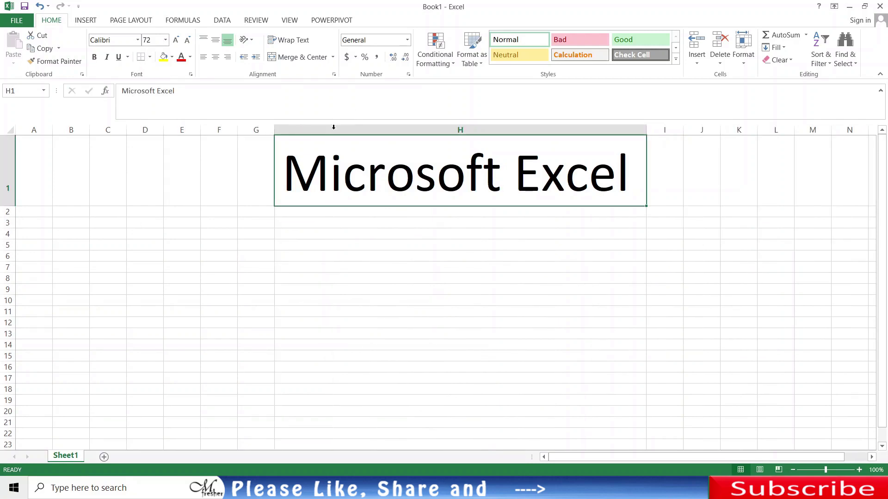
pyautogui.click(166, 41)
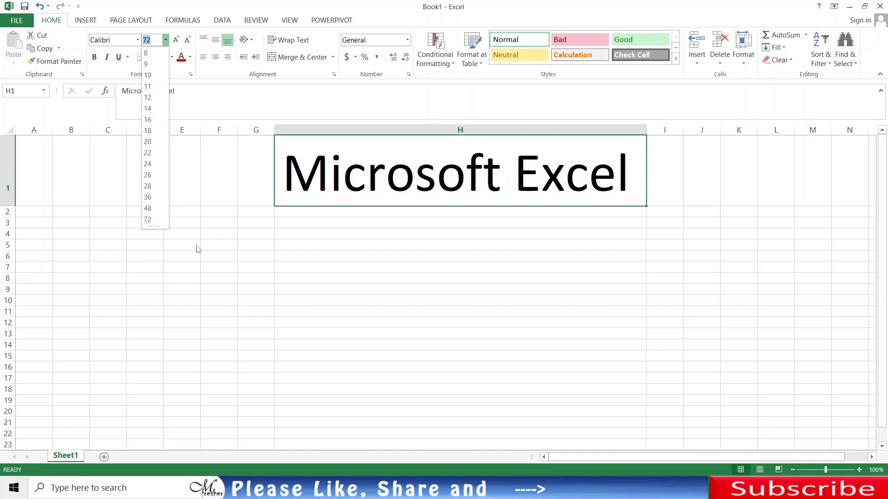
pyautogui.write('100')
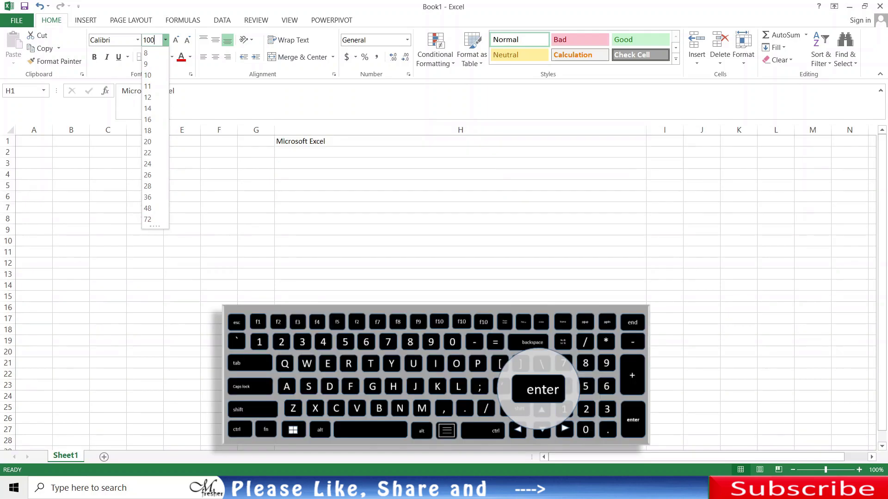
pyautogui.press('Return')
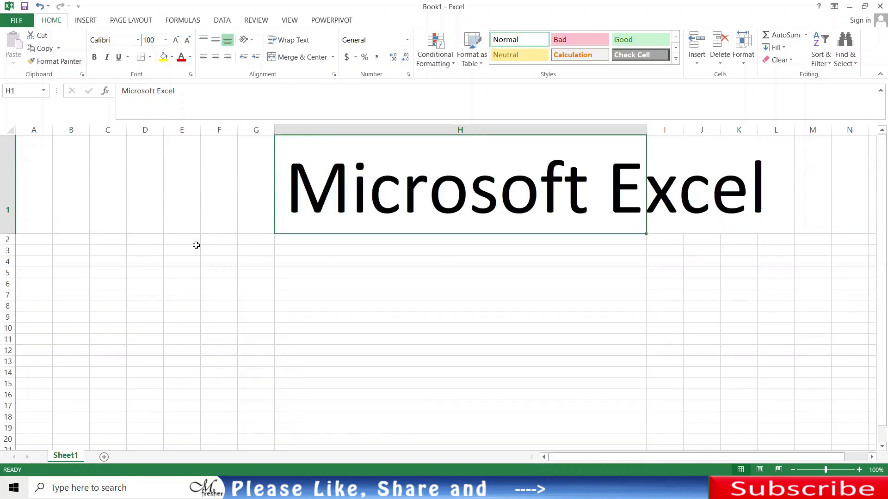
pyautogui.moveTo(647, 130); pyautogui.dragTo(790, 130)
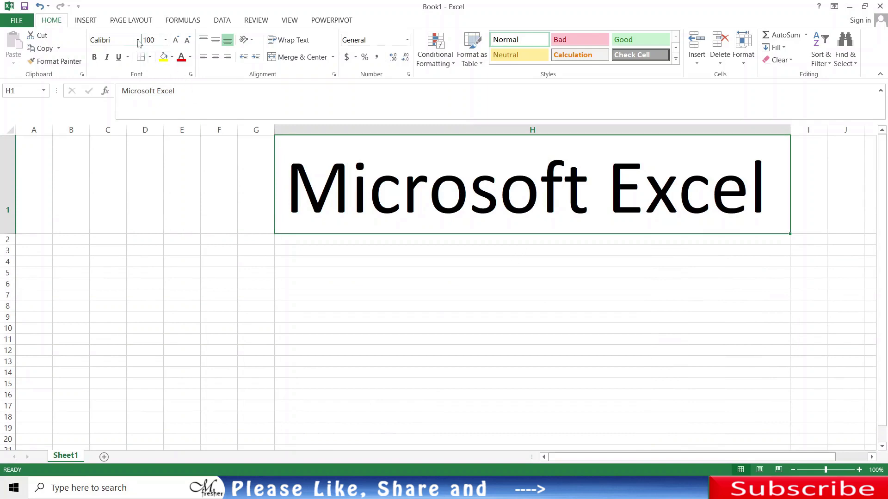
# Change the H1 font size to 30 point
pyautogui.click(158, 40)
pyautogui.write('30')
pyautogui.press('Return')
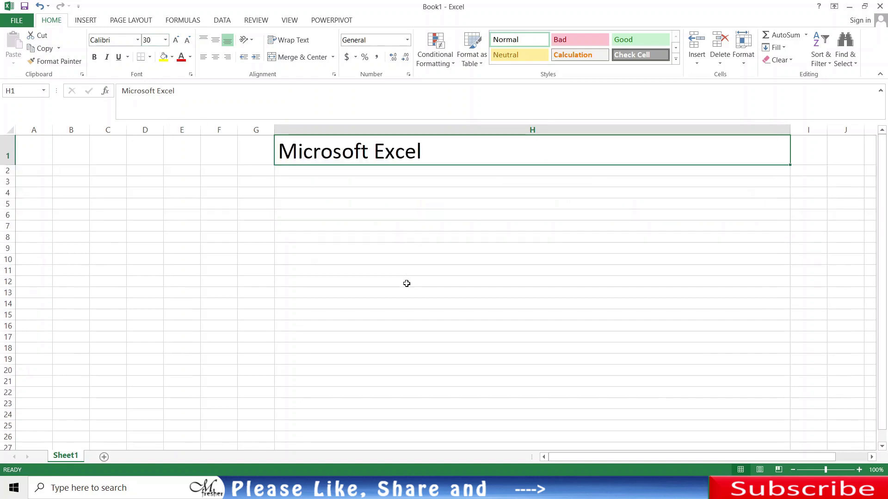
pyautogui.click(165, 40)
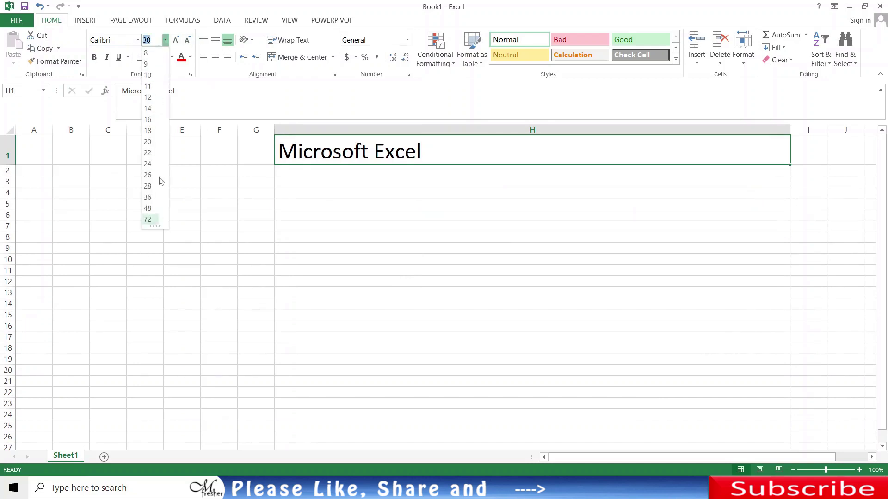
pyautogui.click(177, 46)
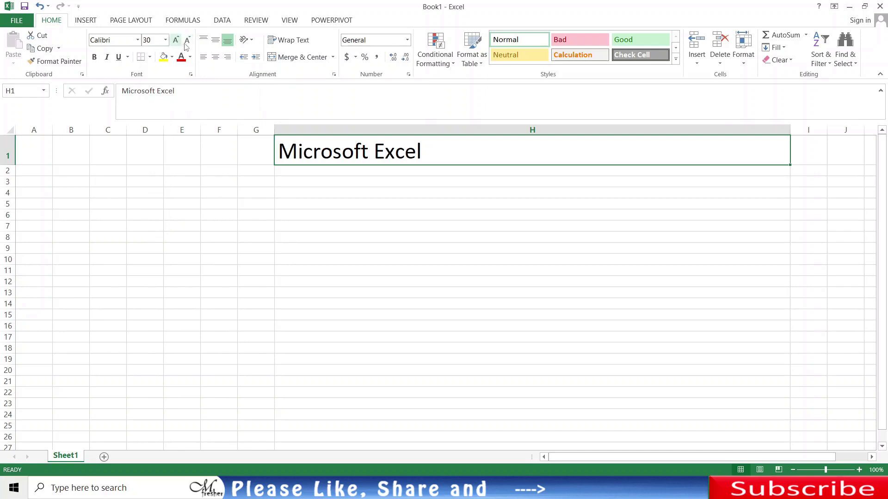
# Increase the H1 font three steps, then decrease it repeatedly down to 11 point
pyautogui.click(176, 41)
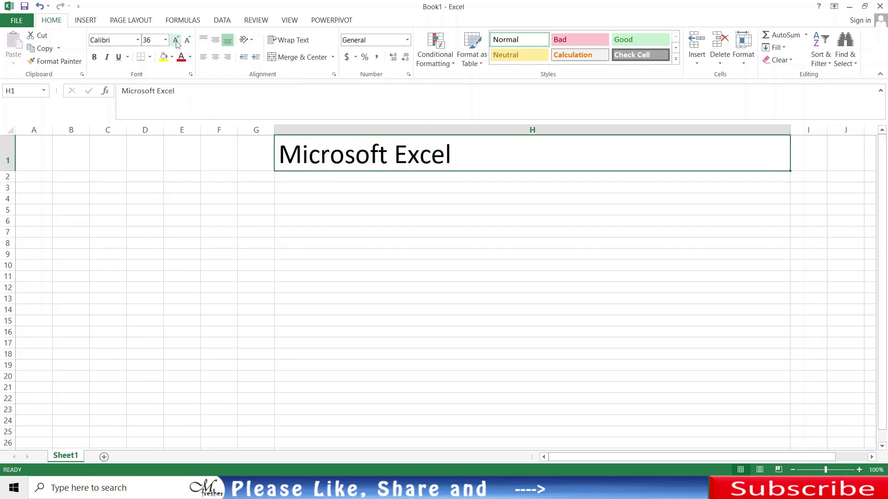
pyautogui.click(176, 41)
pyautogui.click(176, 41)
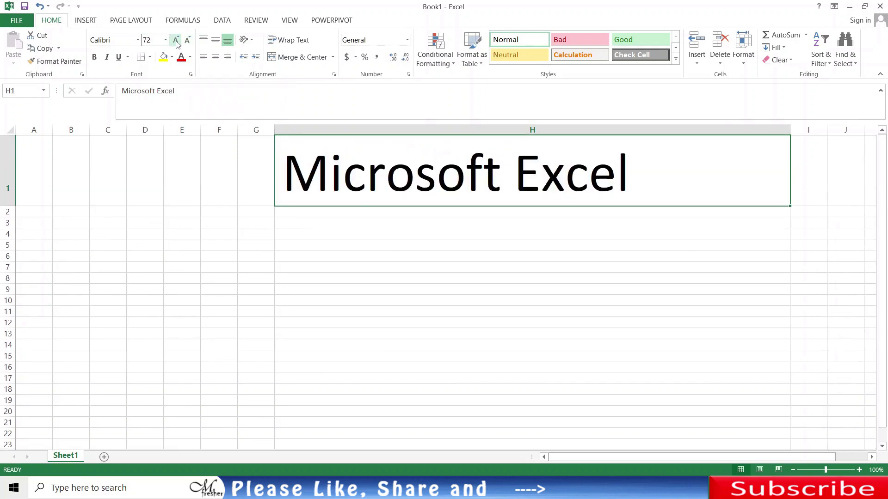
pyautogui.click(188, 42)
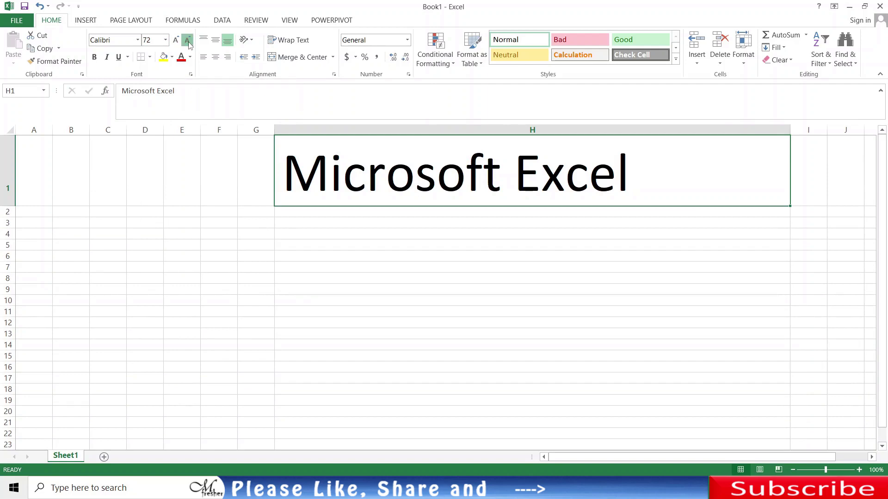
pyautogui.click(187, 42)
pyautogui.doubleClick(188, 42)
pyautogui.doubleClick(187, 42)
pyautogui.tripleClick(186, 43)
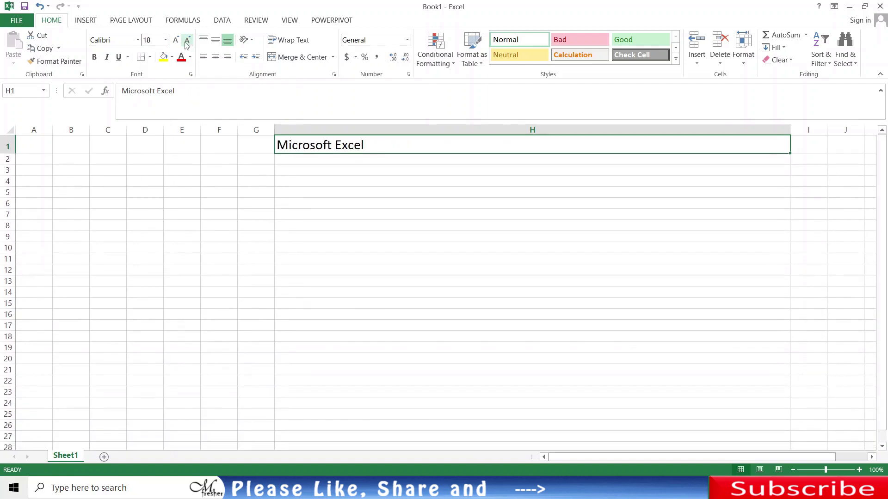
pyautogui.tripleClick(186, 42)
pyautogui.click(186, 43)
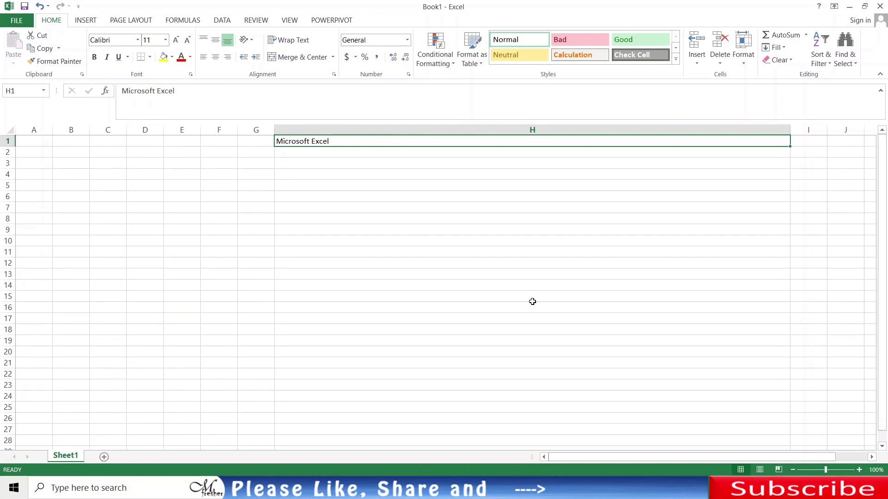
# Enter 'Microsoft Word' in H2 and 'Microsoft Powerpoint' in H3
pyautogui.press('Return')
pyautogui.write('Microsoft Word')
pyautogui.press('Return')
pyautogui.write('Micr')
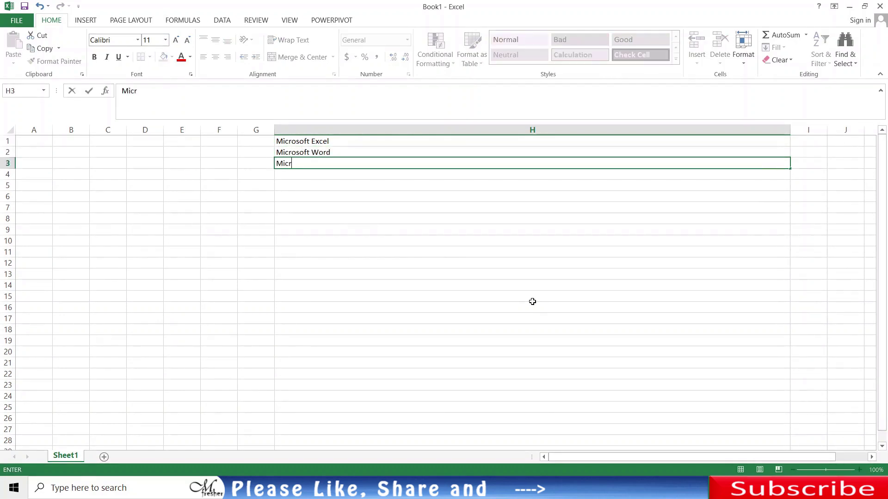
pyautogui.write('osoft Powerpoint')
pyautogui.press('Return')
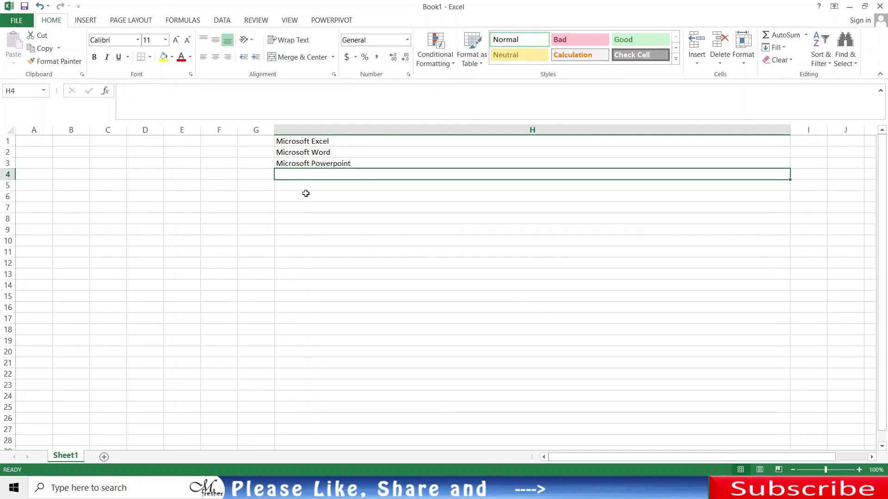
# Set cells H1:H3 to font size 28
pyautogui.moveTo(337, 141); pyautogui.dragTo(376, 163)
pyautogui.click(165, 40)
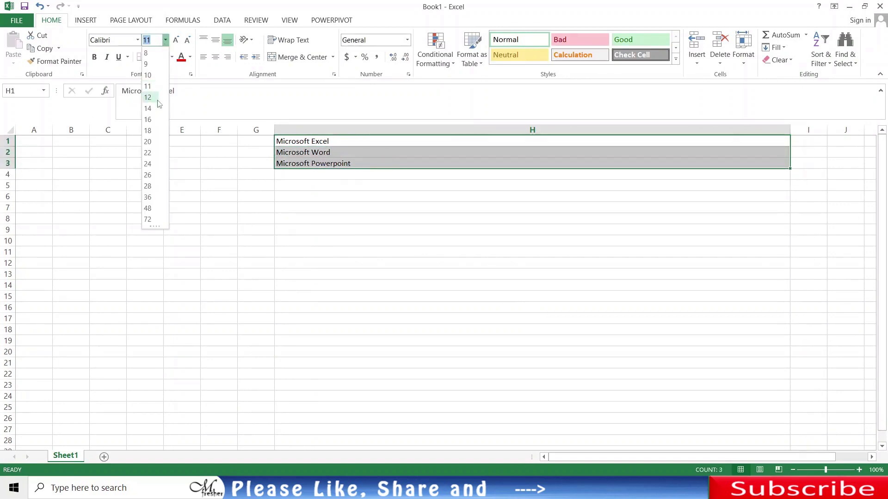
pyautogui.click(148, 187)
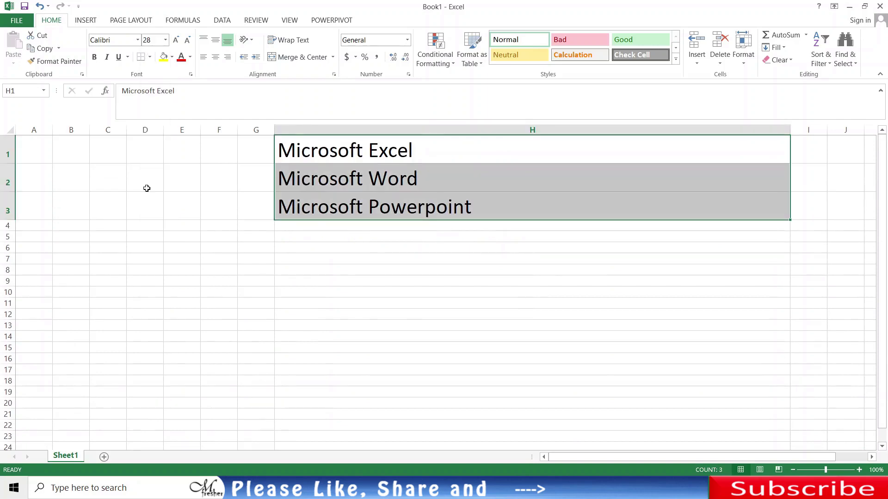
pyautogui.press('Return')
pyautogui.click(323, 279)
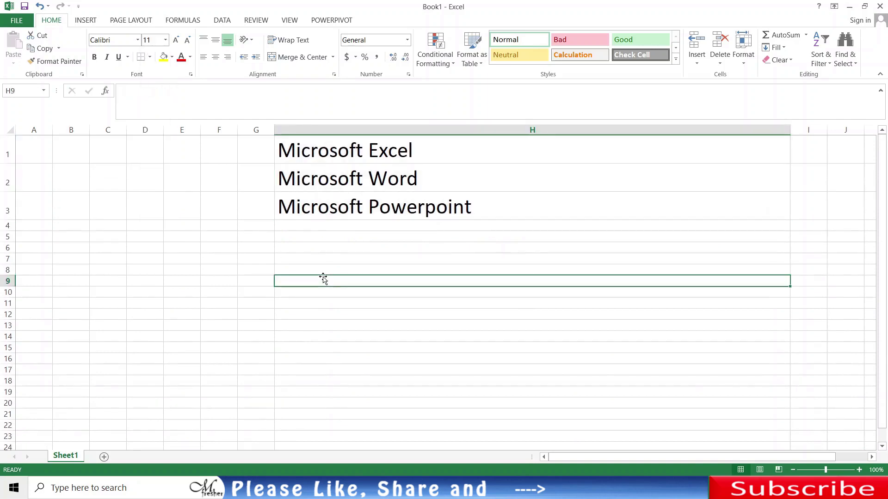